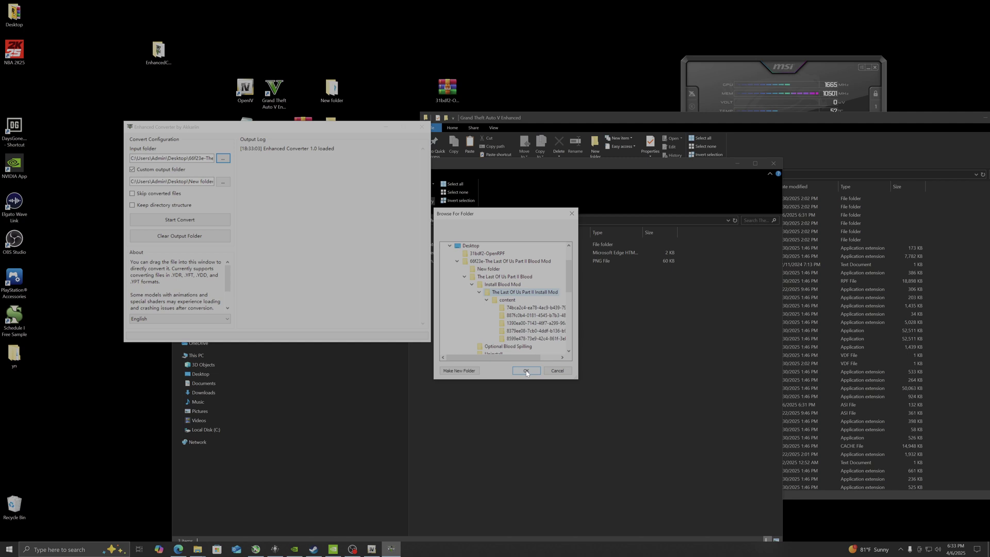
Confirm 'The Last Of Us Part II Install Mod' as the converter's input folder.
{"action": "left_click", "coordinate": [526, 371]}
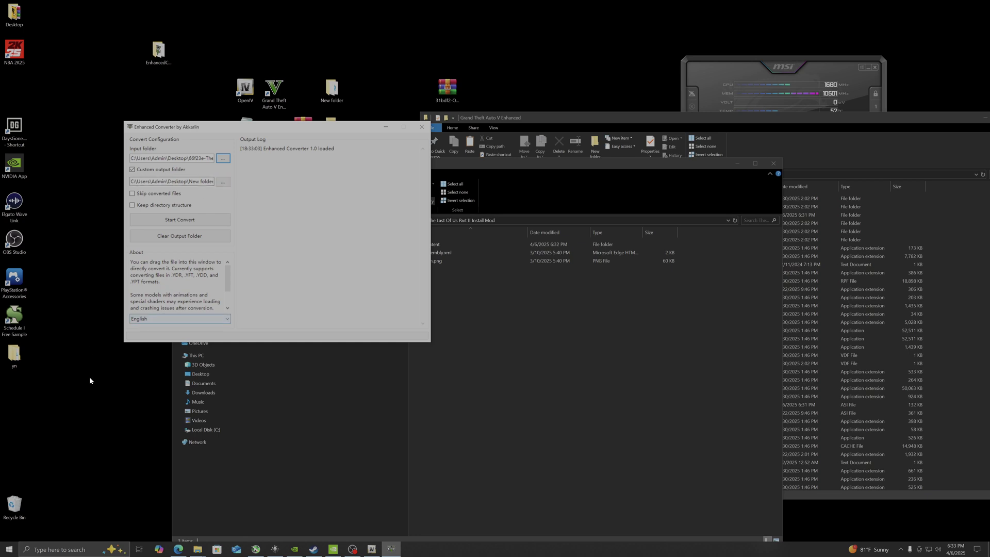
Delete all the old files from the desktop New folder.
{"action": "double_click", "coordinate": [331, 88]}
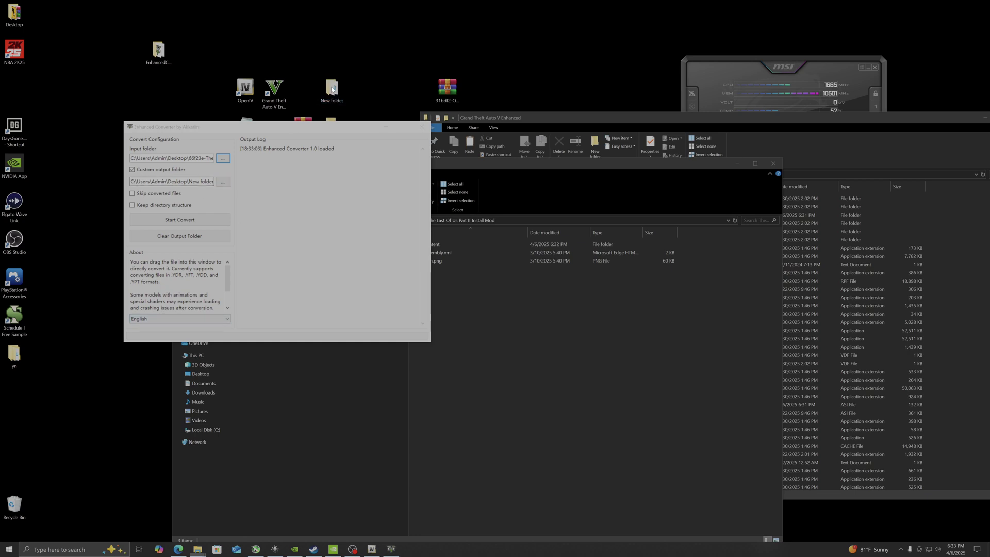
{"action": "left_click_drag", "start_coordinate": [772, 169], "coordinate": [447, 108]}
{"action": "right_click", "coordinate": [447, 108]}
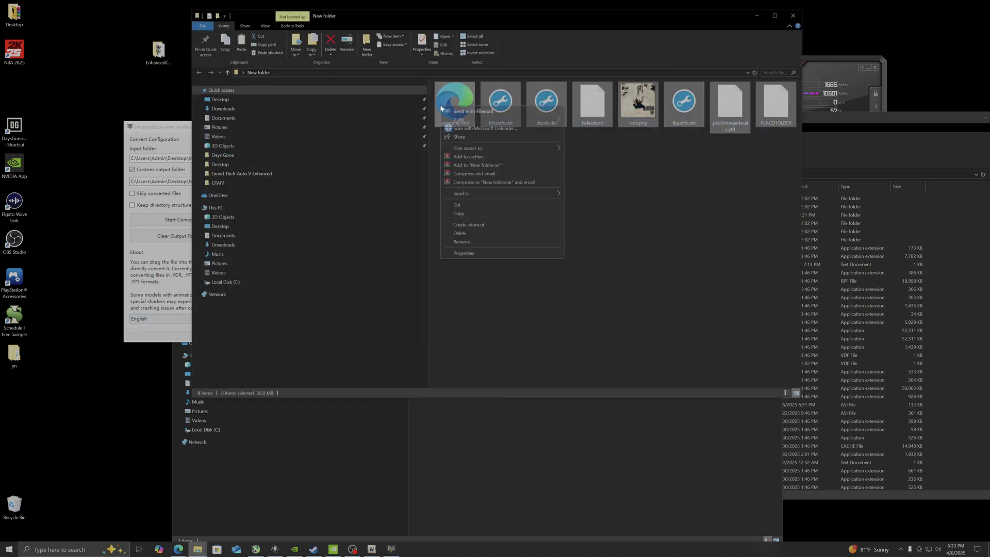
{"action": "left_click", "coordinate": [456, 235]}
{"action": "left_click", "coordinate": [793, 15]}
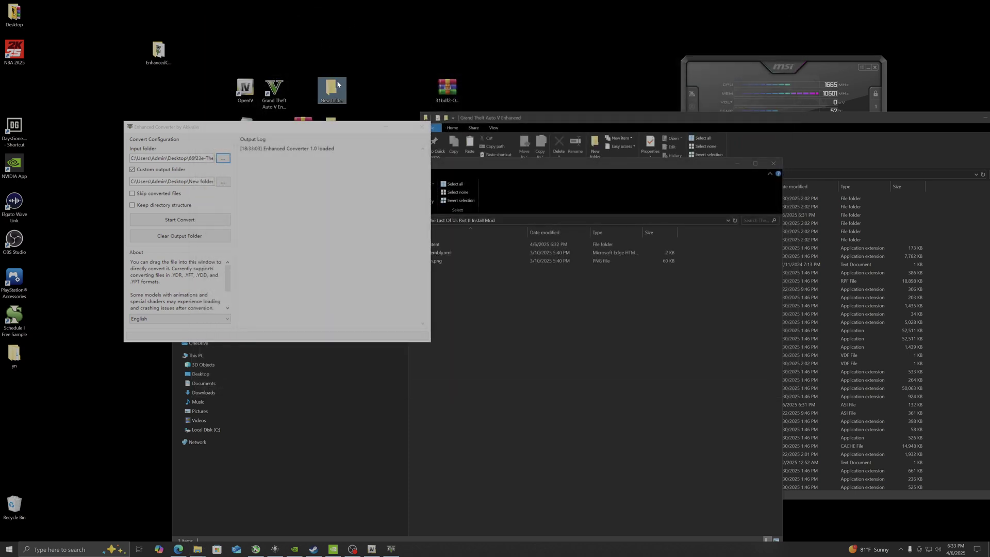
Start Convert so the mod files are converted into New folder.
{"action": "left_click_drag", "start_coordinate": [331, 89], "coordinate": [10, 400]}
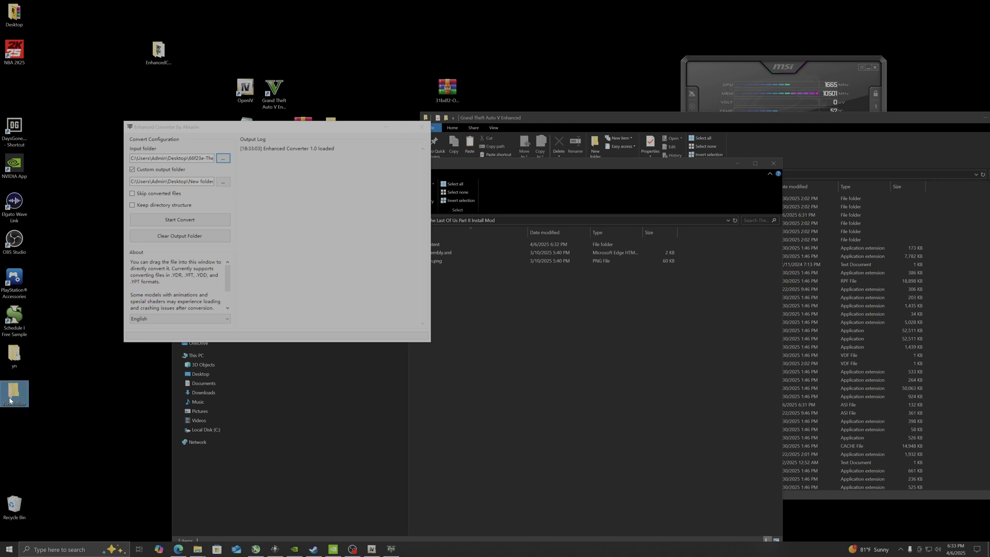
{"action": "left_click", "coordinate": [141, 180]}
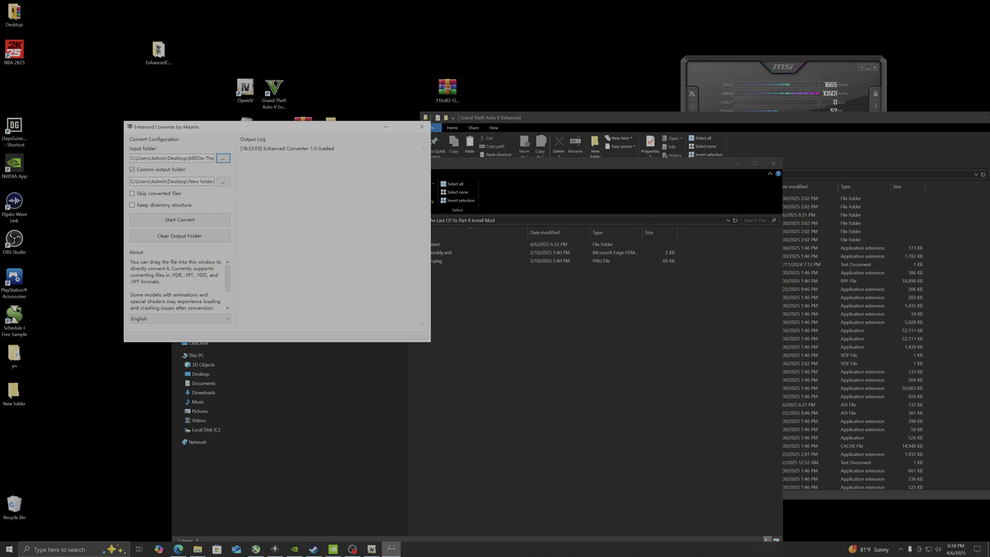
{"action": "left_click", "coordinate": [194, 223]}
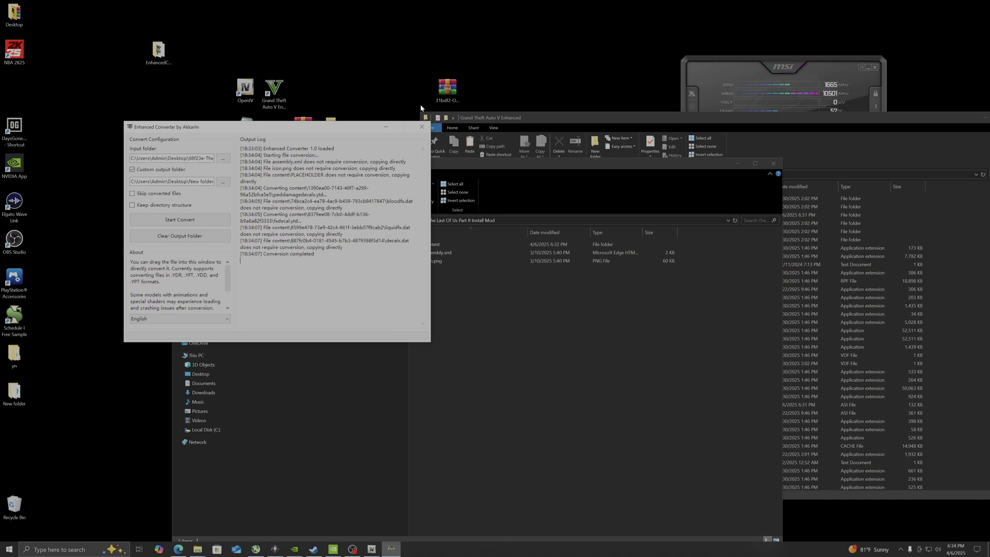
Inspect the eight converted files in New folder, then bring the Downloads window forward.
{"action": "left_click_drag", "start_coordinate": [353, 126], "coordinate": [385, 66]}
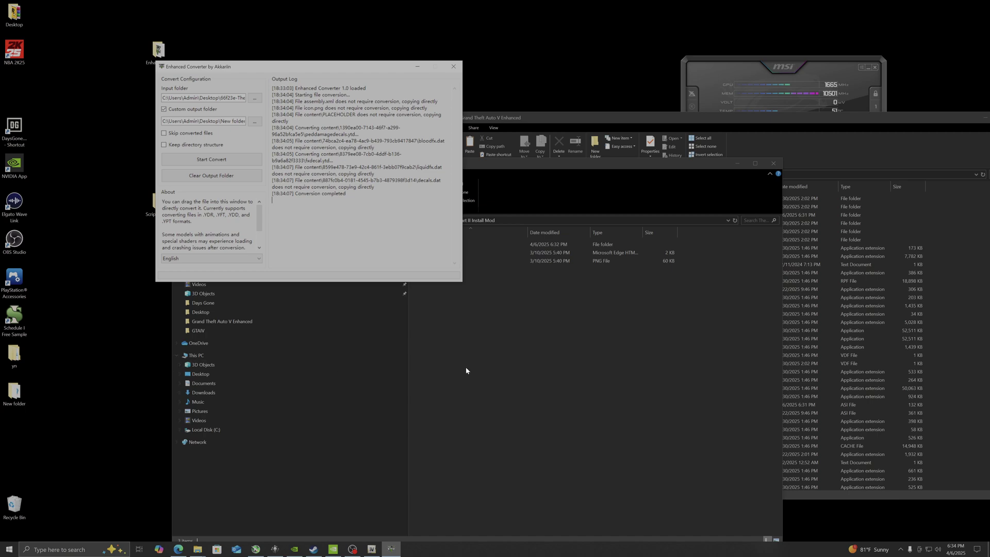
{"action": "double_click", "coordinate": [30, 401]}
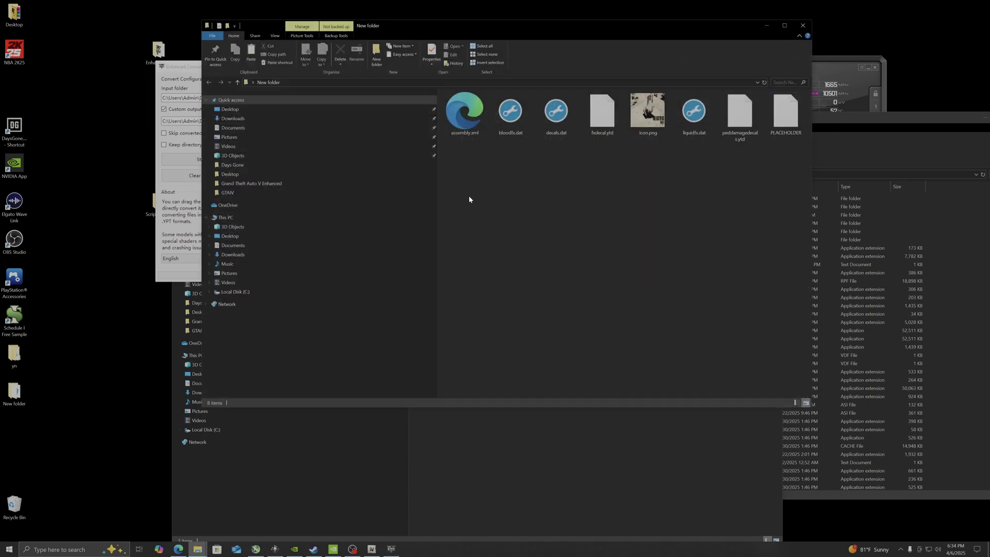
{"action": "left_click_drag", "start_coordinate": [452, 149], "coordinate": [804, 98]}
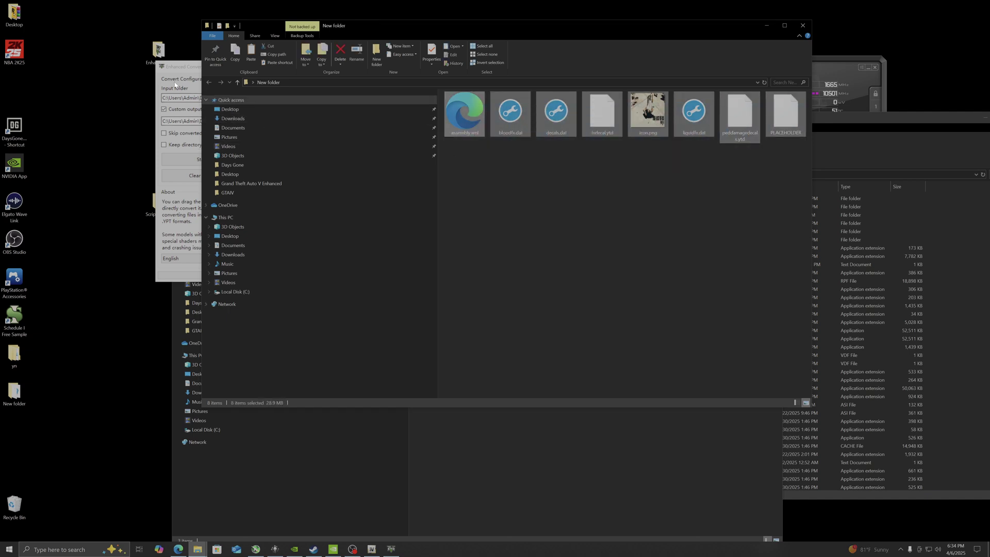
{"action": "left_click", "coordinate": [182, 219]}
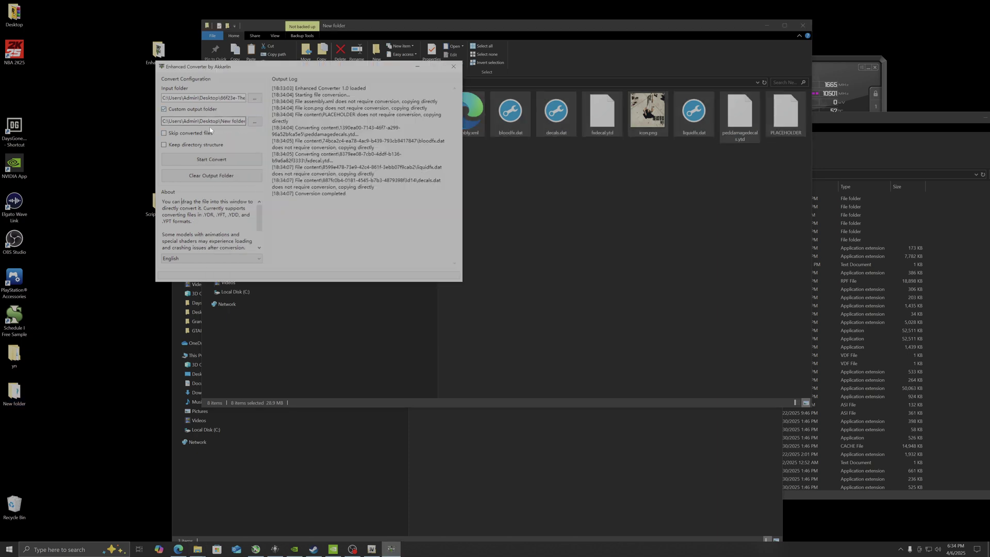
{"action": "left_click", "coordinate": [633, 203]}
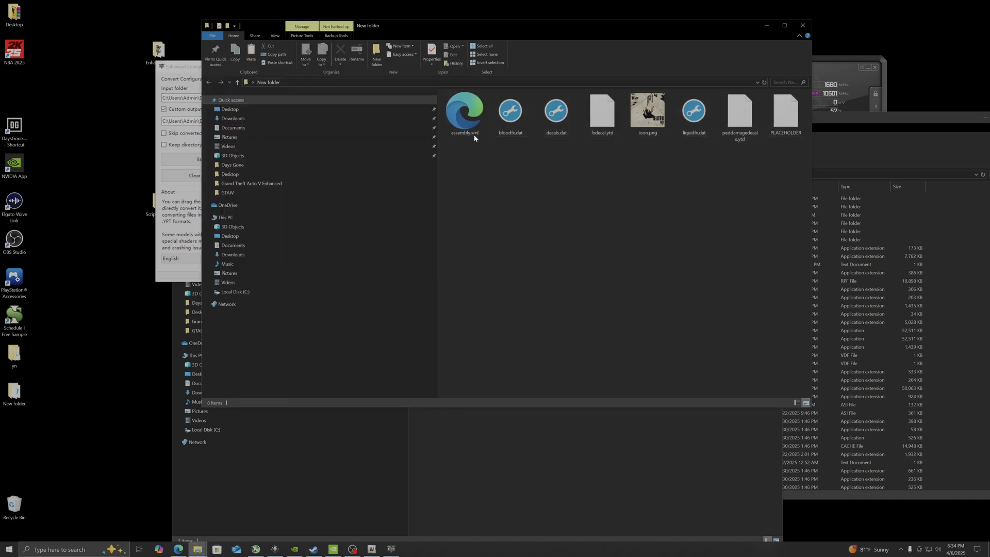
{"action": "left_click_drag", "start_coordinate": [467, 157], "coordinate": [776, 111]}
{"action": "left_click_drag", "start_coordinate": [708, 27], "coordinate": [889, 242]}
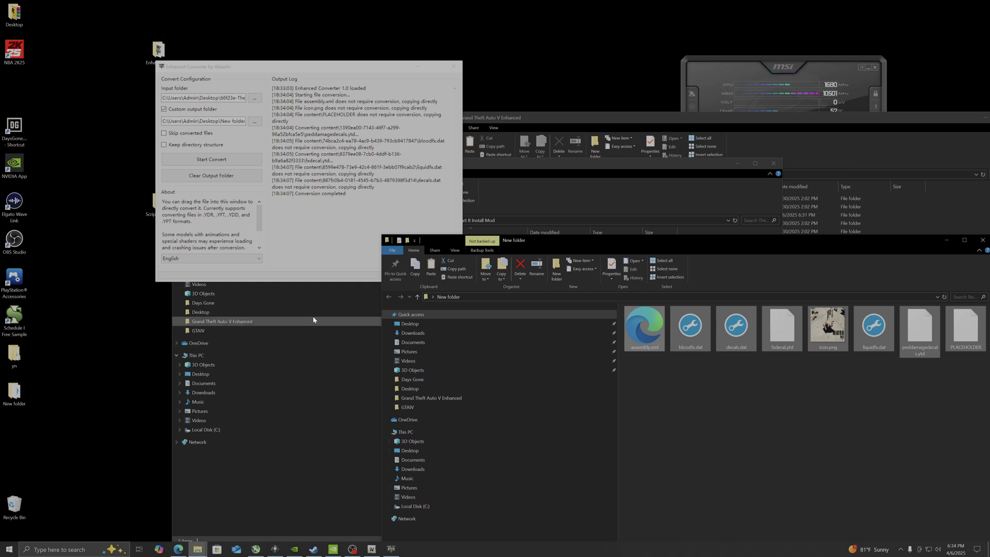
{"action": "left_click", "coordinate": [560, 192]}
Browse from Desktop through 66f23e-The Last Of Us Part II Blood Mod to Install Blood Mod.
{"action": "left_click", "coordinate": [204, 256]}
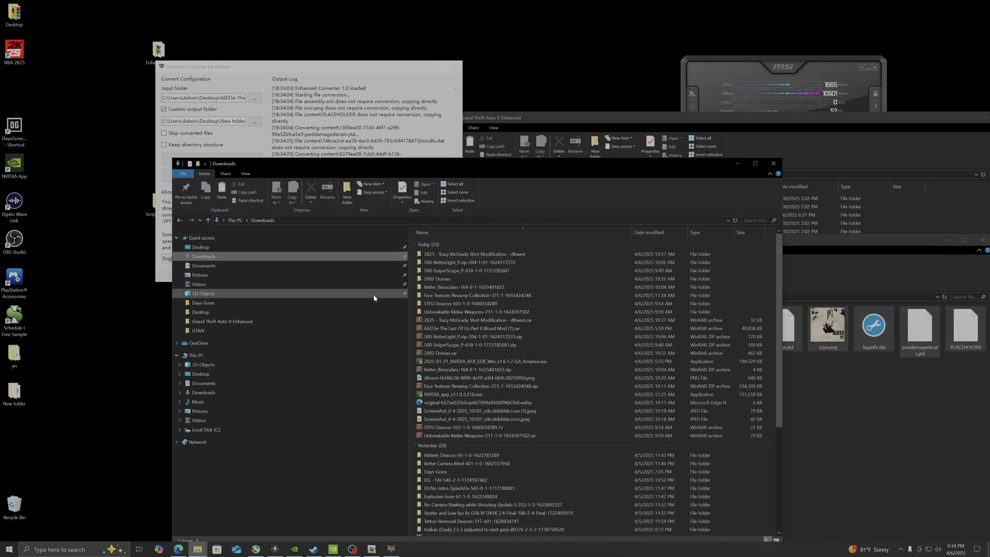
{"action": "left_click_drag", "start_coordinate": [470, 162], "coordinate": [353, 169]}
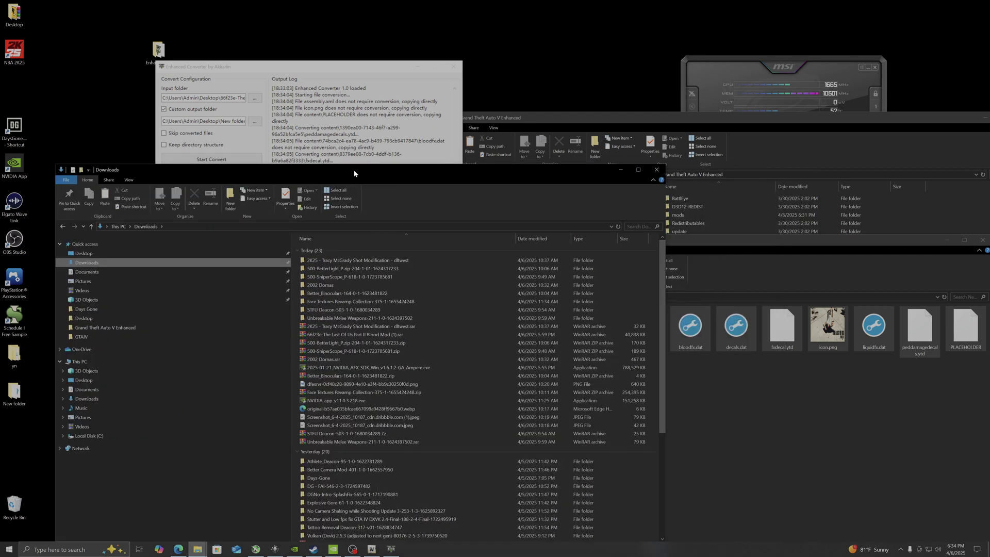
{"action": "left_click", "coordinate": [110, 252]}
{"action": "double_click", "coordinate": [359, 260]}
{"action": "double_click", "coordinate": [341, 259]}
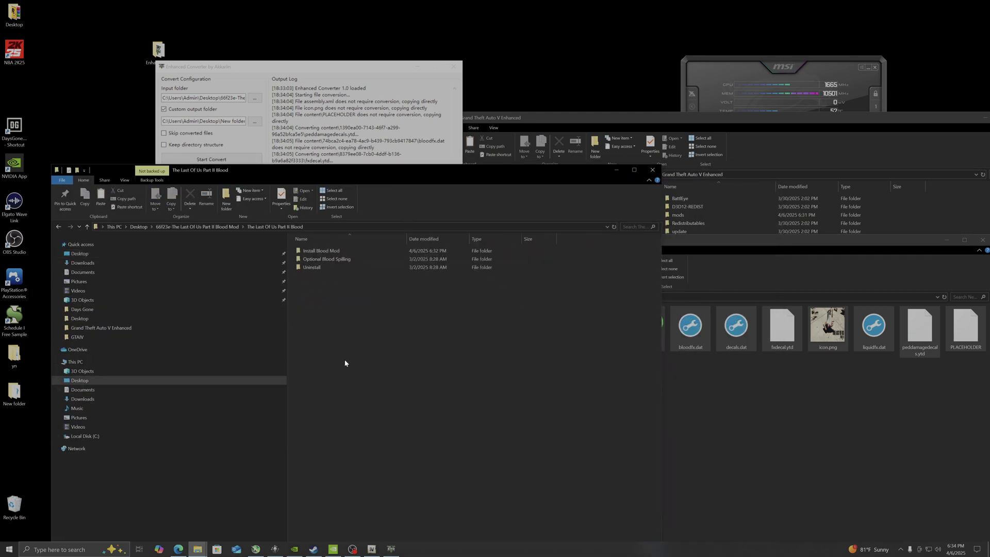
{"action": "double_click", "coordinate": [343, 250]}
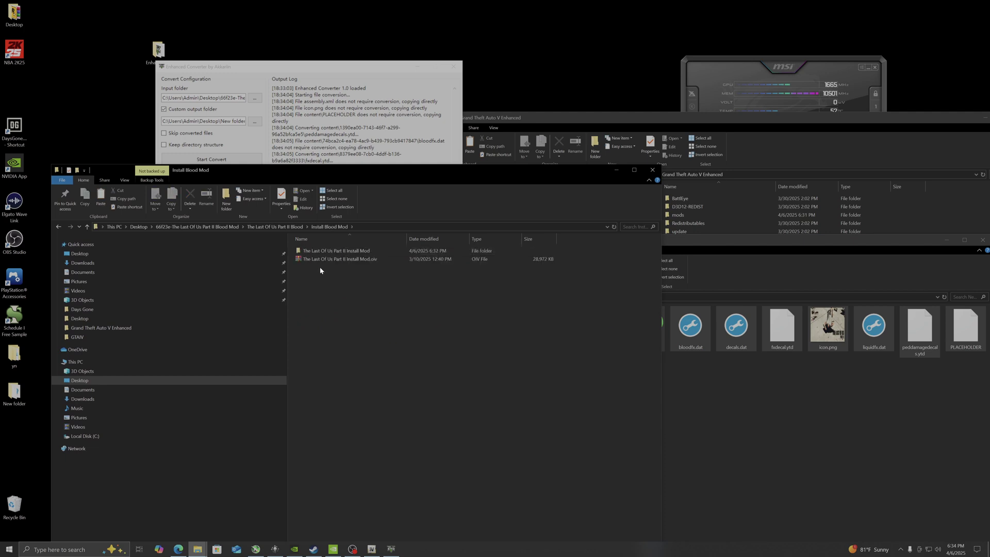
Select the mod's .oiv file and open it in the archiver.
{"action": "left_click", "coordinate": [708, 250]}
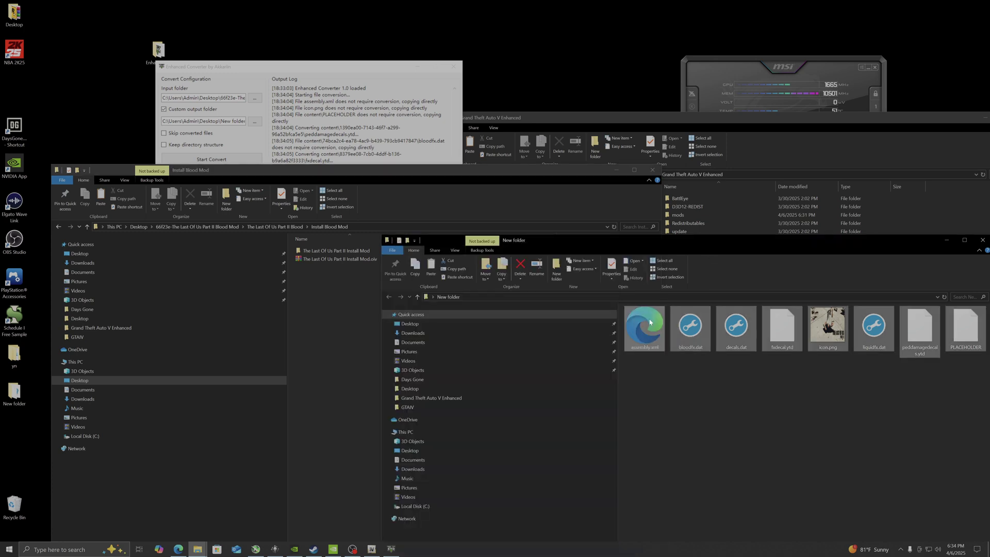
{"action": "left_click", "coordinate": [333, 278]}
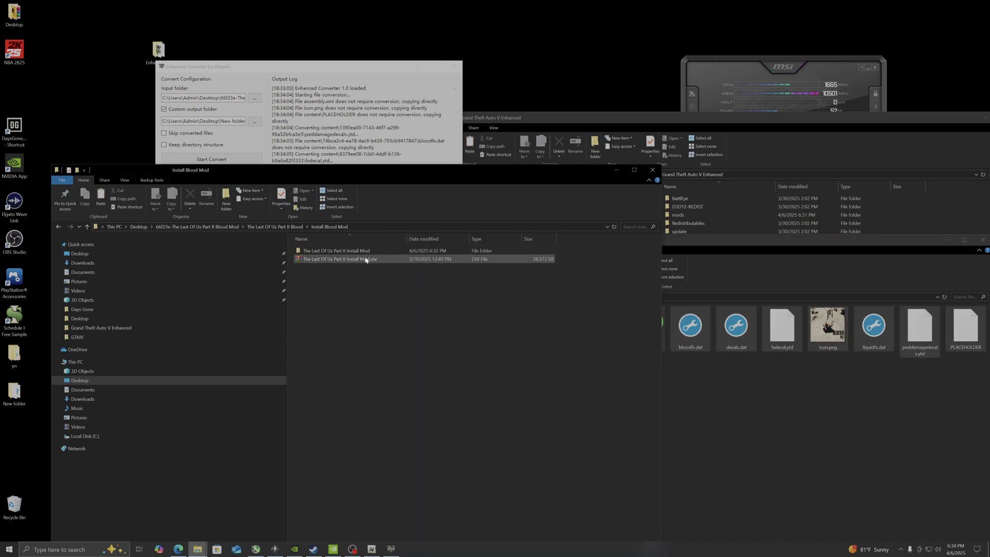
{"action": "left_click", "coordinate": [343, 252]}
{"action": "left_click", "coordinate": [340, 261], "text": "shift"}
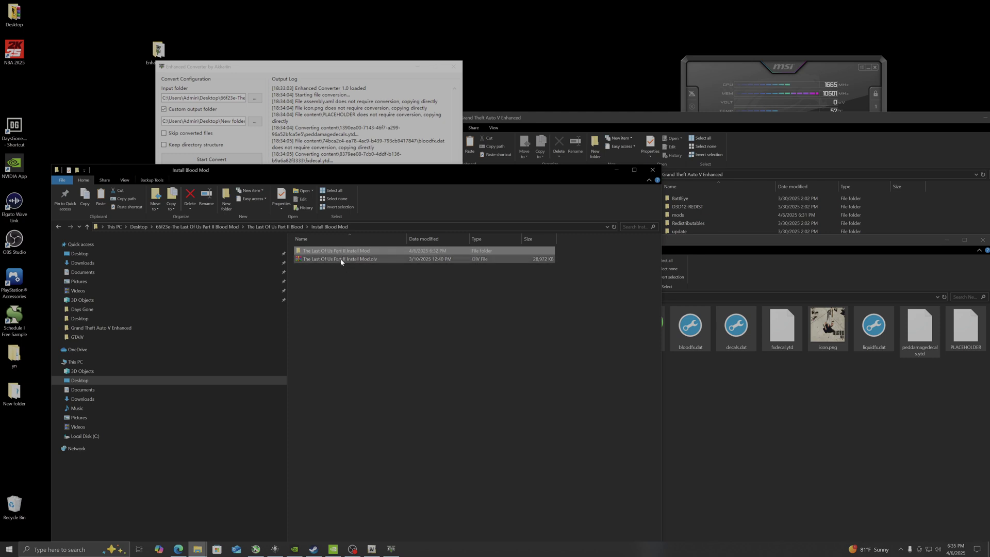
{"action": "left_click", "coordinate": [374, 289]}
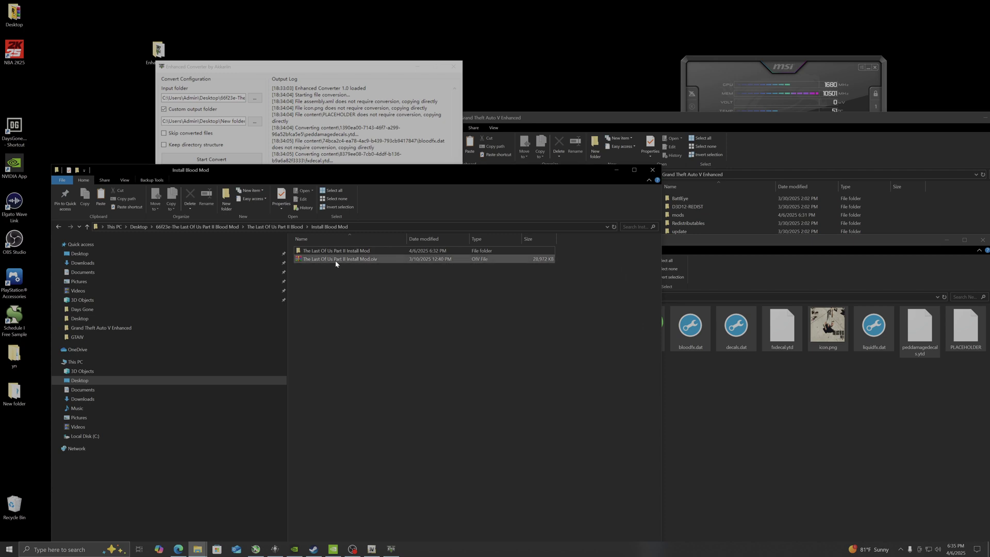
{"action": "left_click", "coordinate": [331, 262]}
{"action": "double_click", "coordinate": [359, 260]}
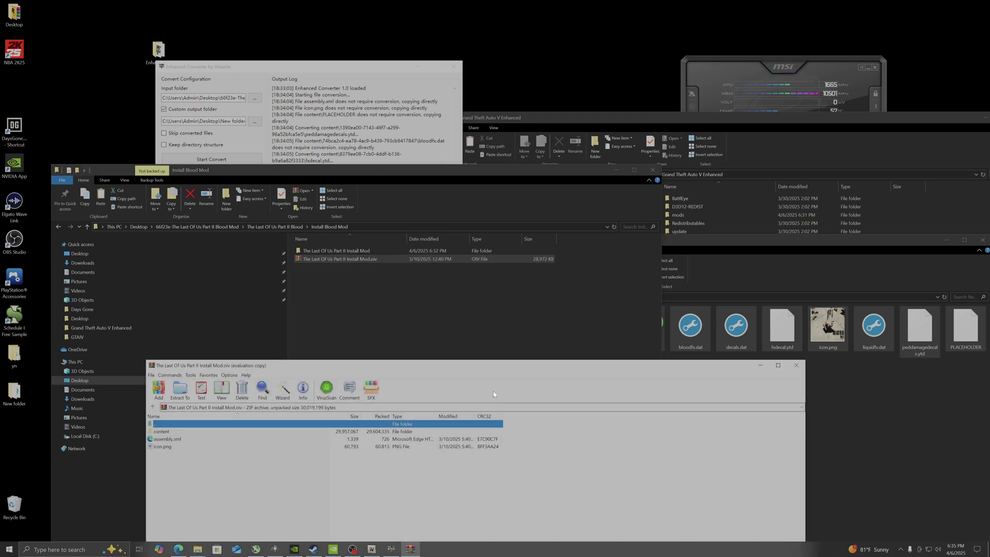
Dismiss the WinRAR license reminder and arrange it beside the converted files folder.
{"action": "left_click_drag", "start_coordinate": [493, 371], "coordinate": [428, 268]}
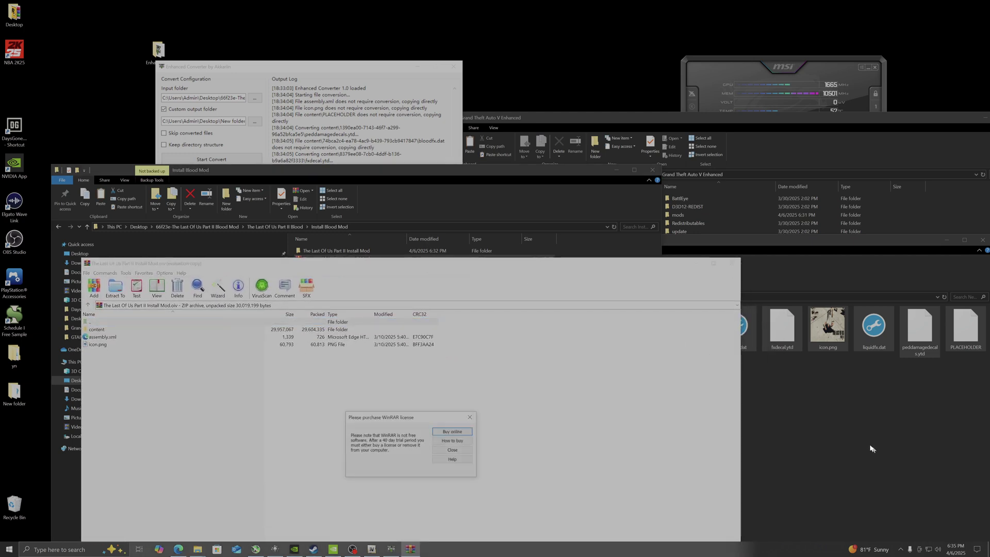
{"action": "left_click", "coordinate": [452, 449]}
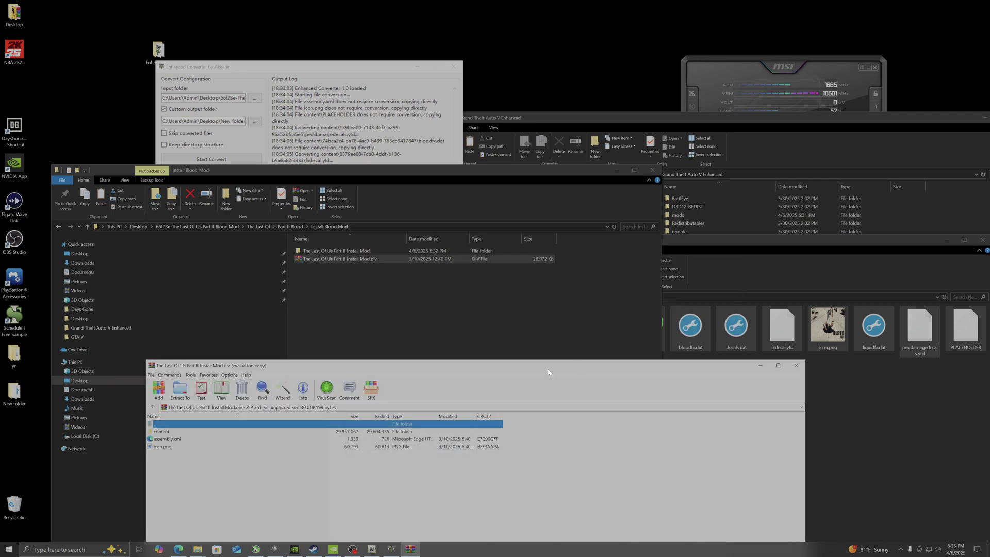
{"action": "left_click_drag", "start_coordinate": [548, 372], "coordinate": [510, 326]}
{"action": "left_click", "coordinate": [882, 367]}
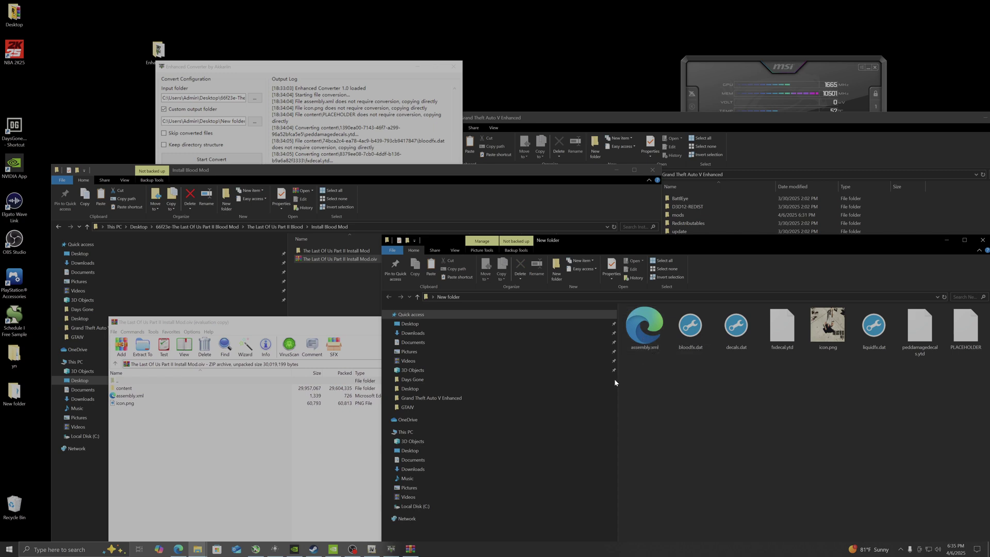
Replace assembly.xml and icon.png in the archive root with the converted copies.
{"action": "left_click", "coordinate": [644, 327]}
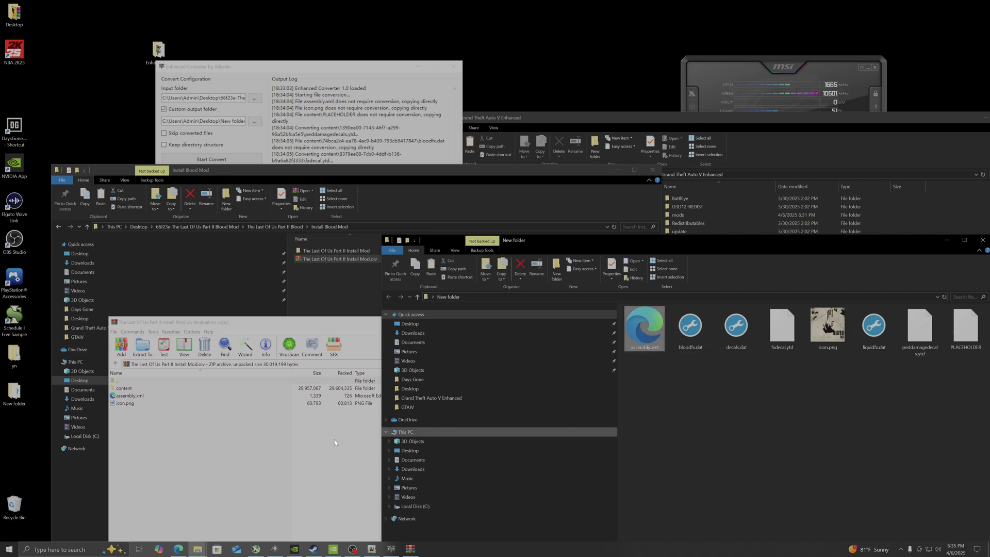
{"action": "right_click", "coordinate": [537, 410]}
{"action": "left_click_drag", "start_coordinate": [644, 328], "coordinate": [201, 456]}
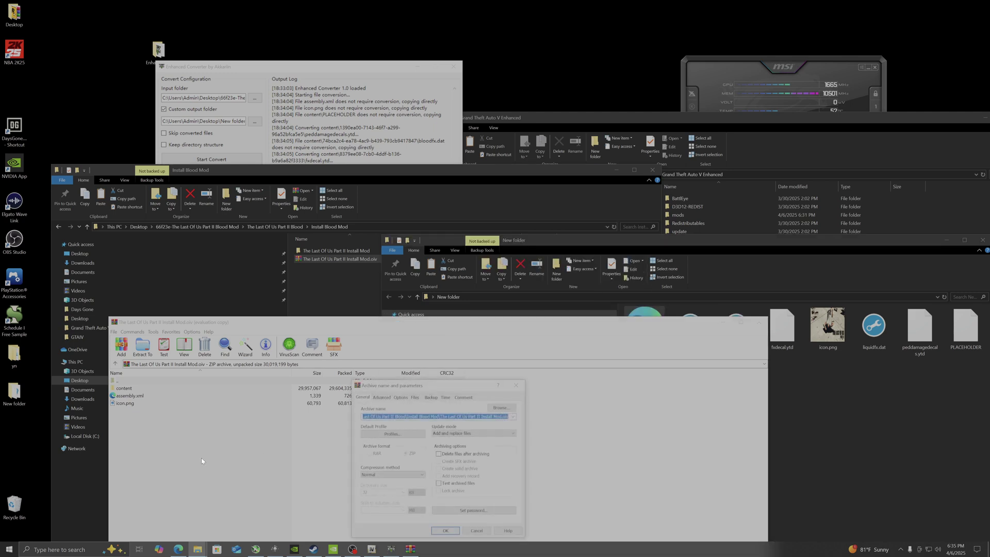
{"action": "left_click", "coordinate": [444, 530]}
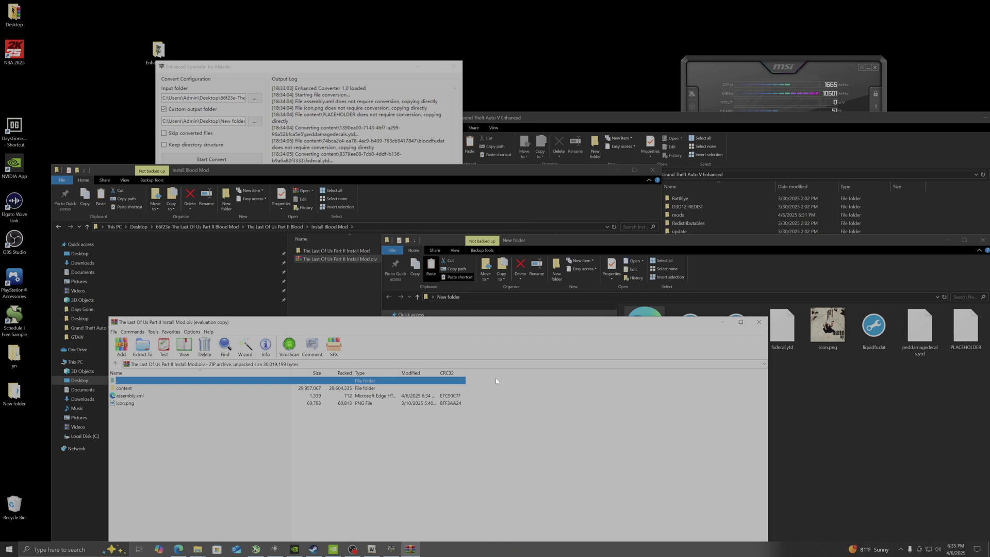
{"action": "left_click_drag", "start_coordinate": [827, 325], "coordinate": [196, 447]}
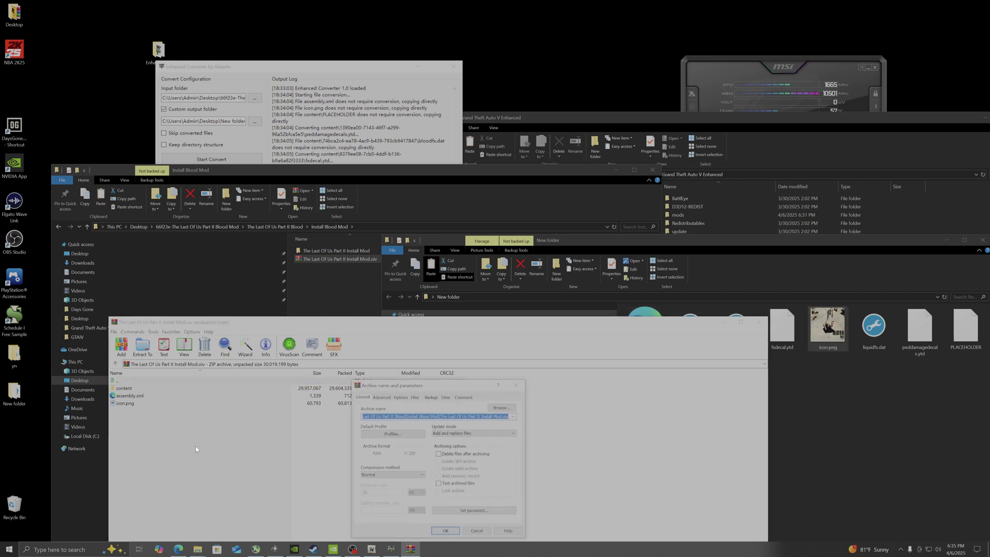
{"action": "left_click", "coordinate": [448, 531]}
Replace bloodfx.dat and decals.dat in their content subfolders with the converted copies.
{"action": "double_click", "coordinate": [129, 388]}
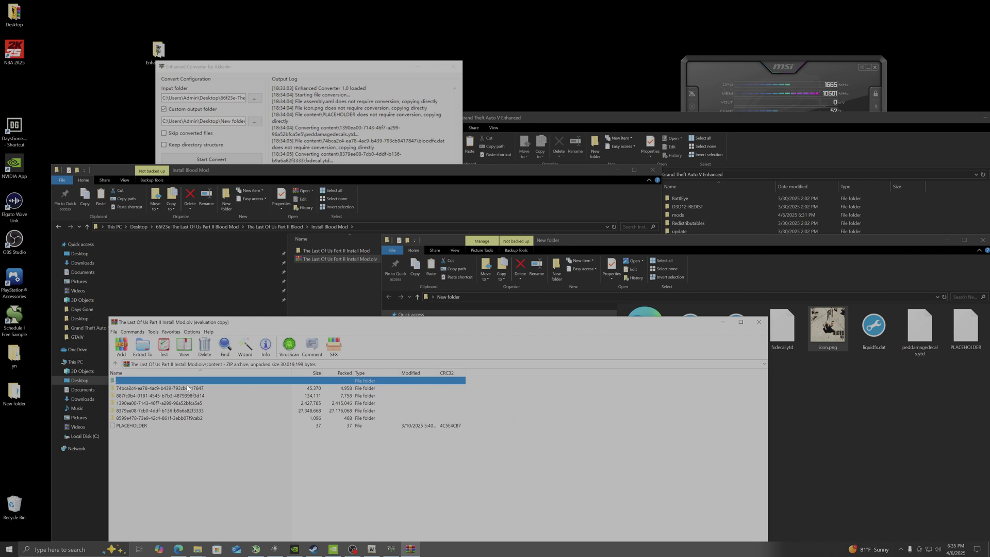
{"action": "double_click", "coordinate": [159, 388]}
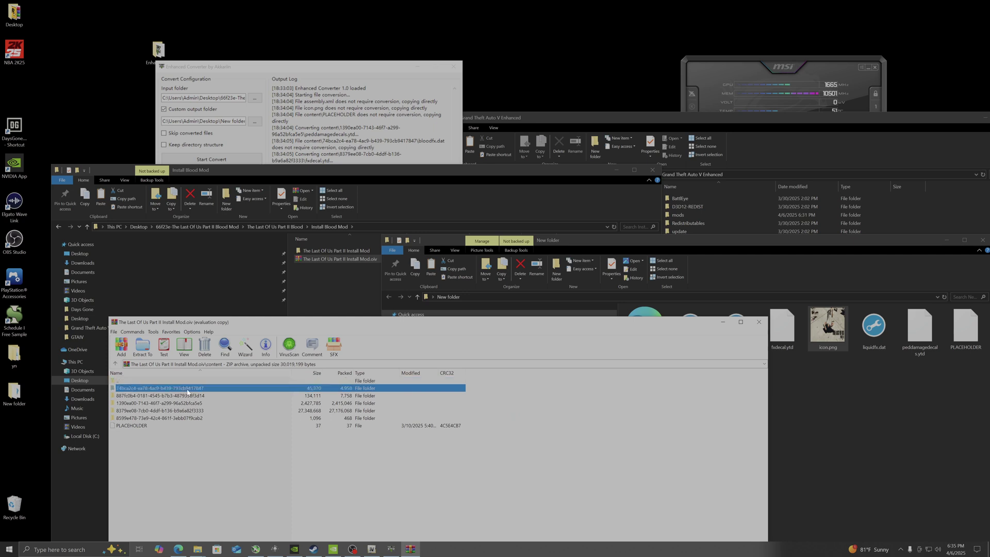
{"action": "left_click", "coordinate": [617, 352]}
{"action": "left_click_drag", "start_coordinate": [690, 324], "coordinate": [196, 430]}
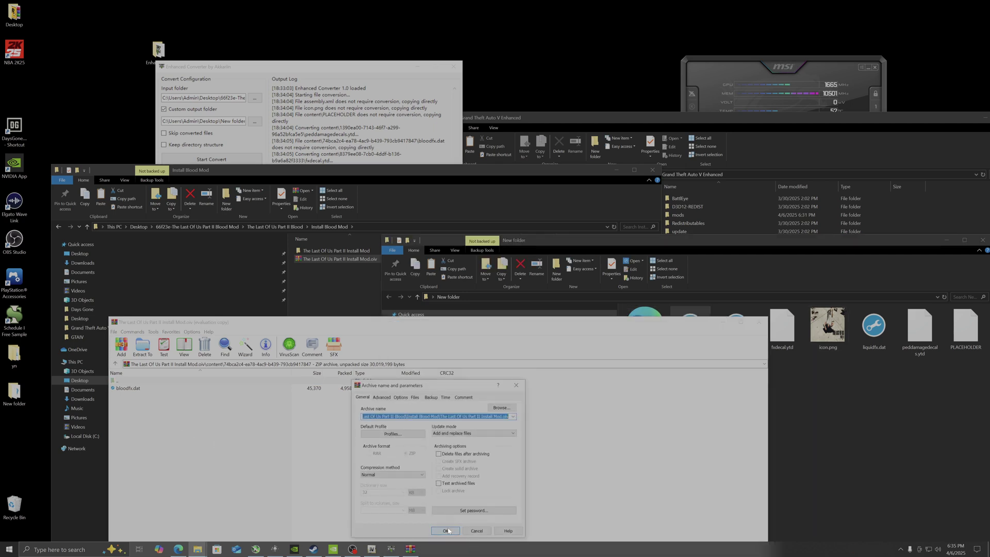
{"action": "left_click", "coordinate": [447, 531]}
{"action": "key", "text": "Return"}
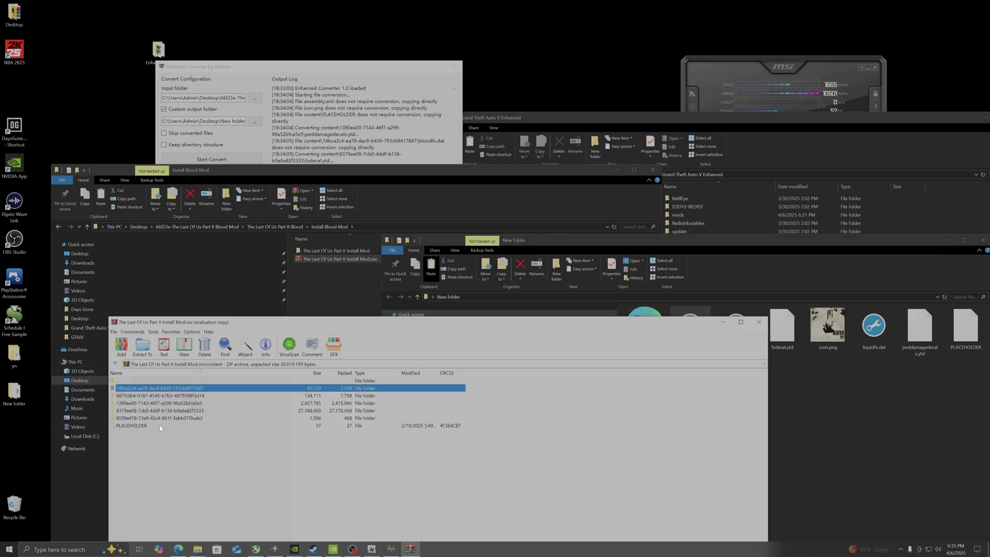
{"action": "double_click", "coordinate": [157, 403]}
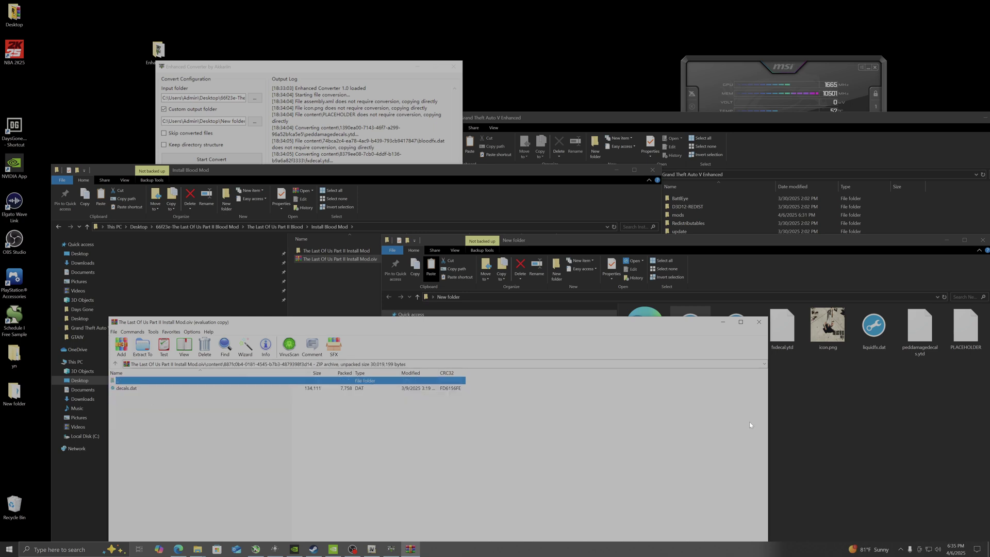
{"action": "left_click", "coordinate": [770, 391]}
{"action": "left_click_drag", "start_coordinate": [736, 325], "coordinate": [162, 423]}
{"action": "left_click", "coordinate": [452, 531]}
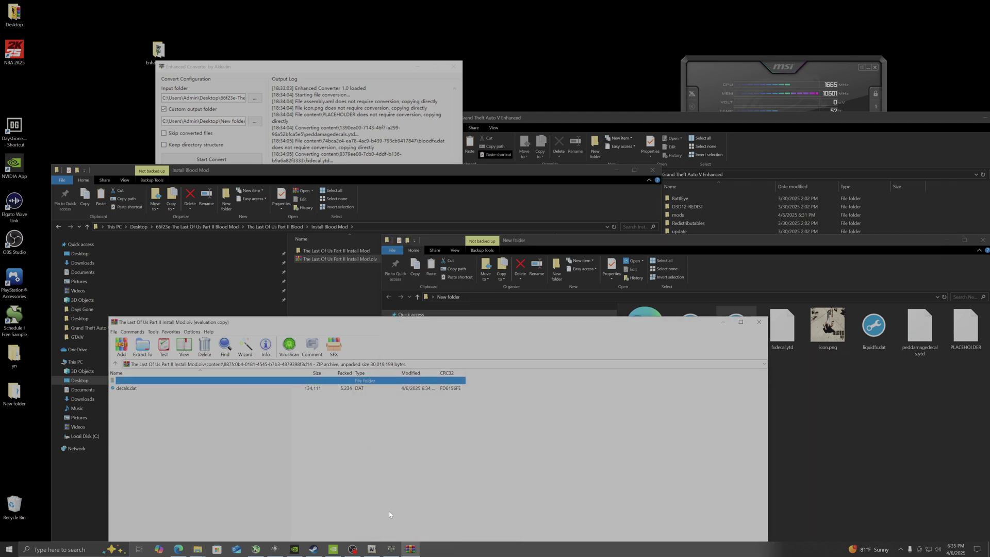
{"action": "key", "text": "Return"}
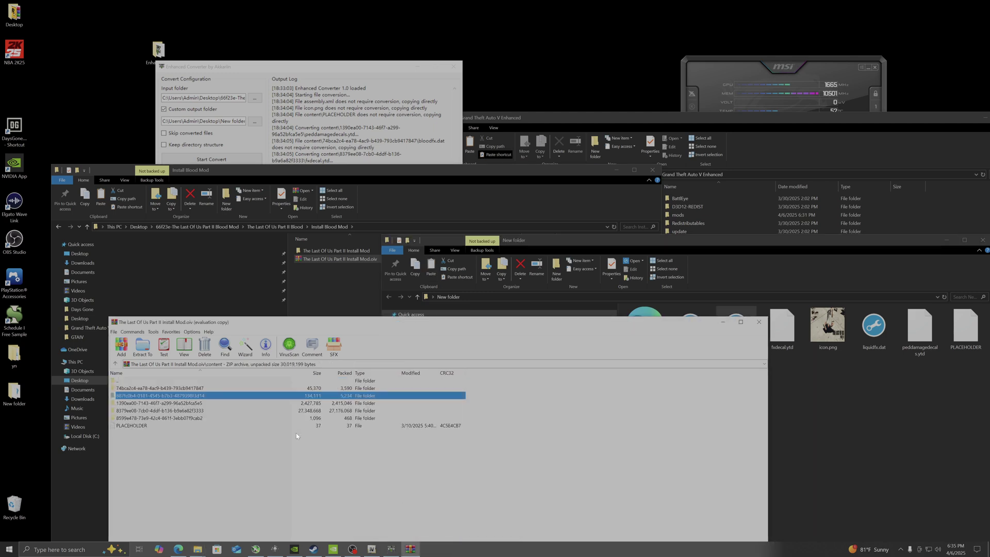
Replace peddamagedecals.ytd and fxdecal.ytd in their content subfolders with converted copies.
{"action": "double_click", "coordinate": [187, 403]}
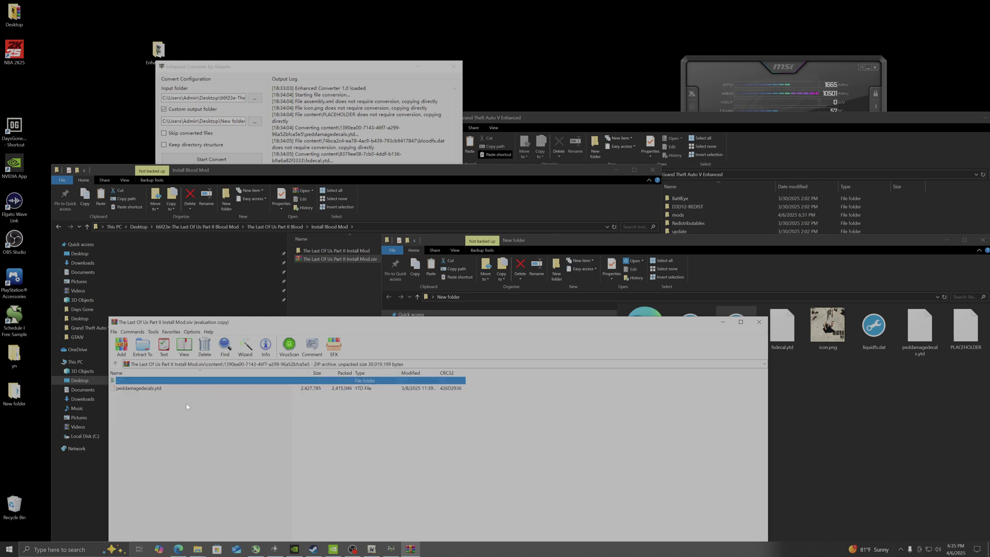
{"action": "left_click", "coordinate": [794, 396]}
{"action": "left_click_drag", "start_coordinate": [920, 329], "coordinate": [108, 411]}
{"action": "left_click", "coordinate": [445, 530]}
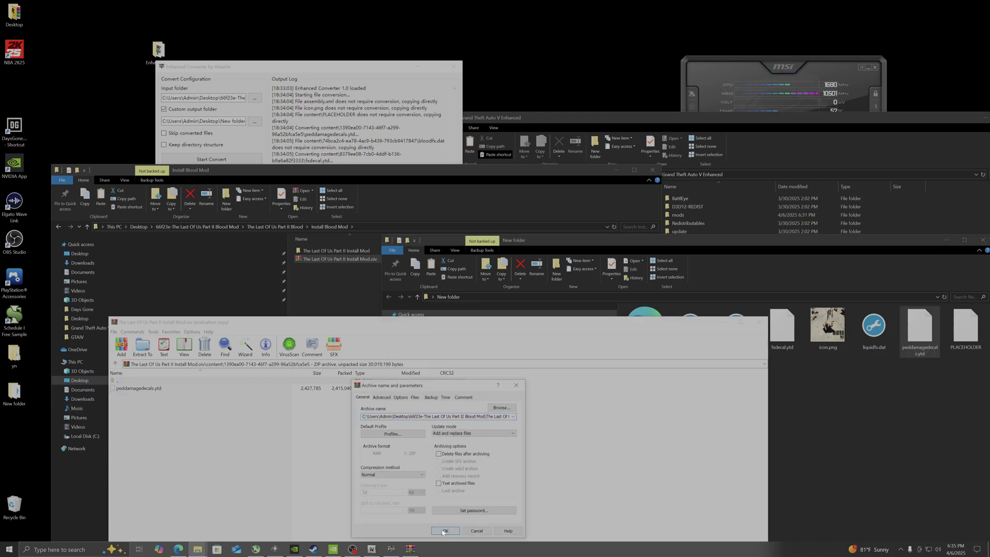
{"action": "key", "text": "BackSpace"}
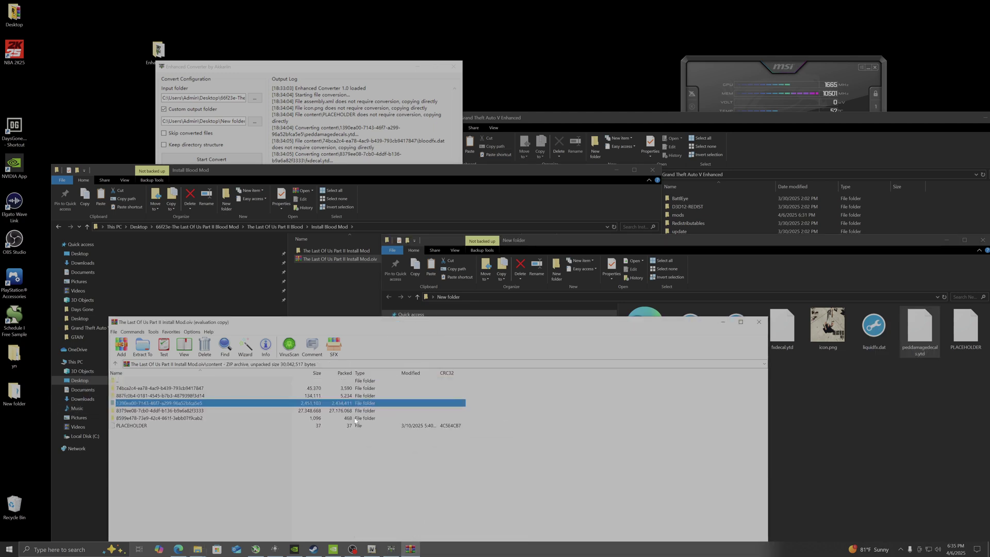
{"action": "double_click", "coordinate": [193, 411]}
{"action": "left_click", "coordinate": [857, 412]}
{"action": "left_click_drag", "start_coordinate": [782, 330], "coordinate": [203, 429]}
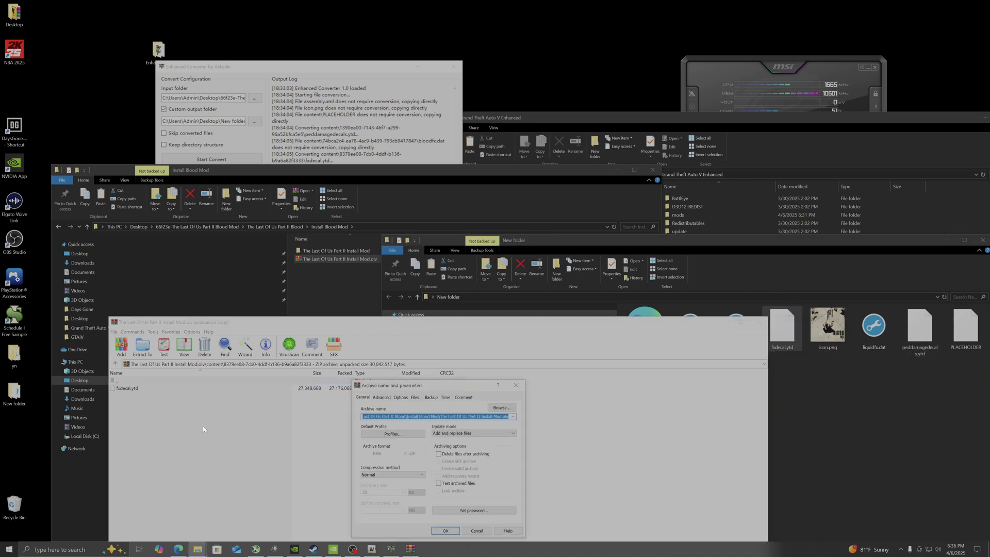
{"action": "left_click", "coordinate": [444, 531]}
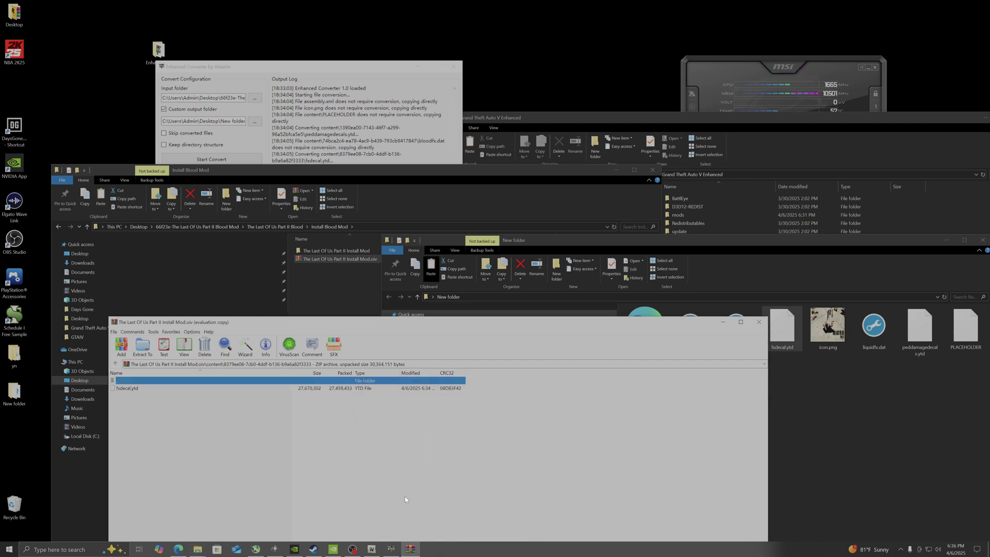
{"action": "key", "text": "BackSpace"}
Replace liquidfx.dat in its subfolder and add the converted PLACEHOLDER file to content.
{"action": "double_click", "coordinate": [142, 418]}
{"action": "left_click", "coordinate": [904, 412]}
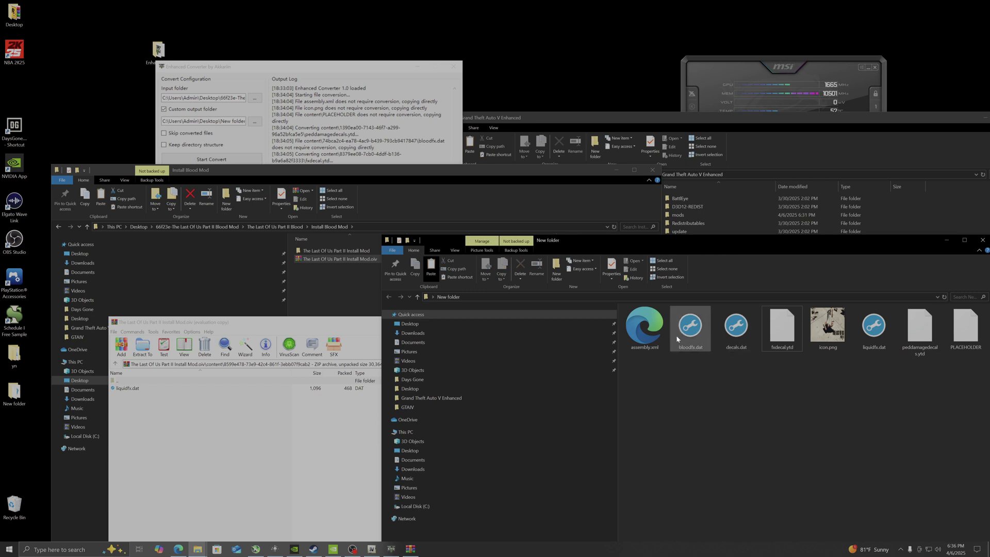
{"action": "left_click_drag", "start_coordinate": [873, 326], "coordinate": [201, 450]}
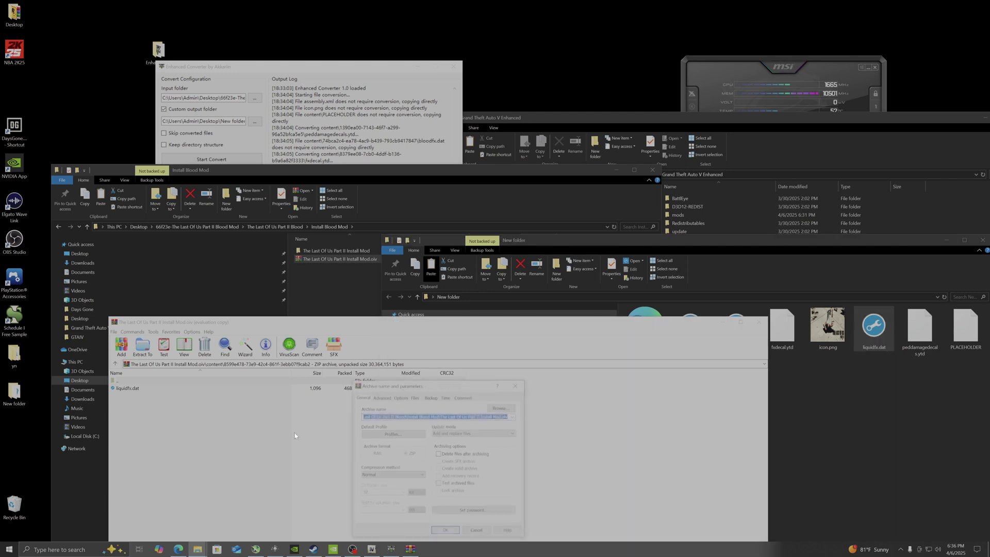
{"action": "left_click", "coordinate": [446, 531]}
{"action": "key", "text": "BackSpace"}
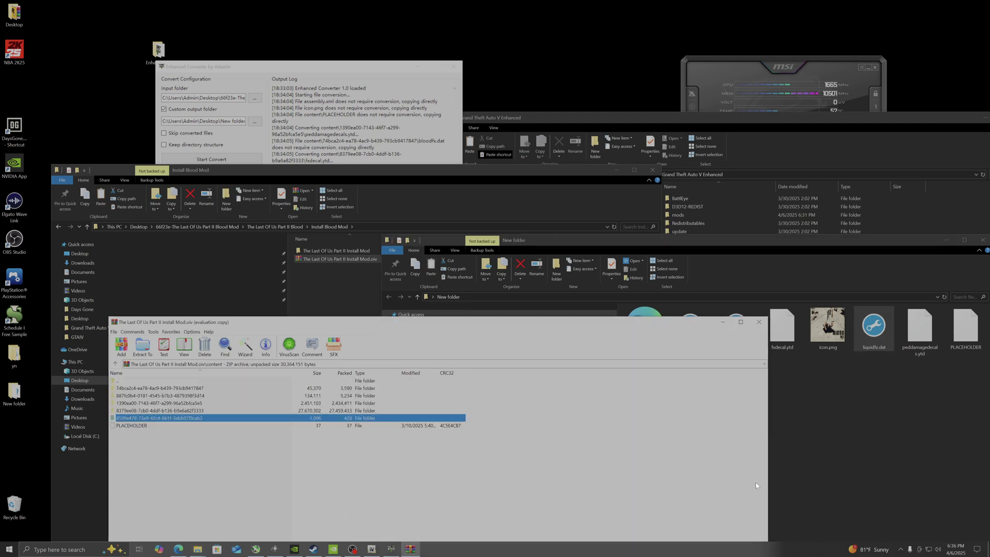
{"action": "left_click_drag", "start_coordinate": [964, 329], "coordinate": [135, 453]}
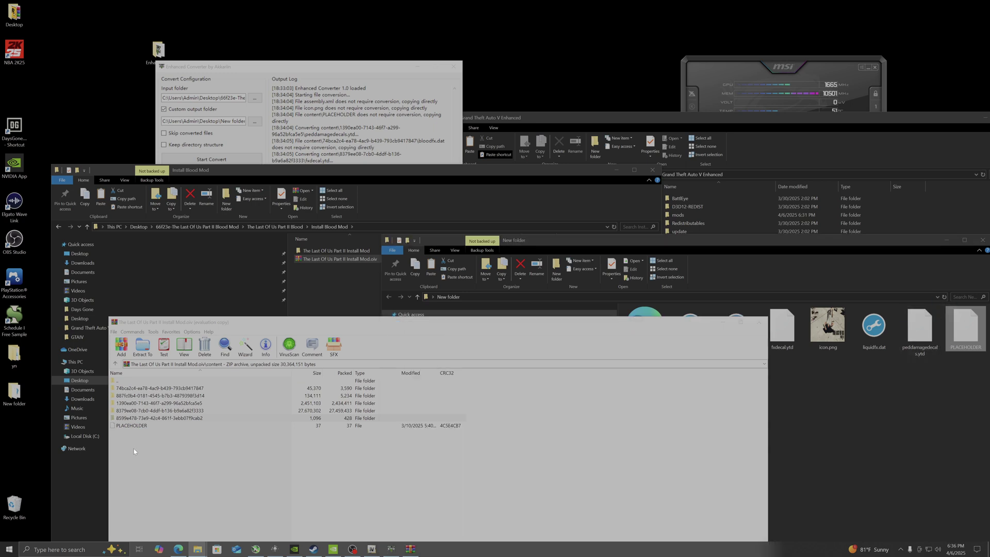